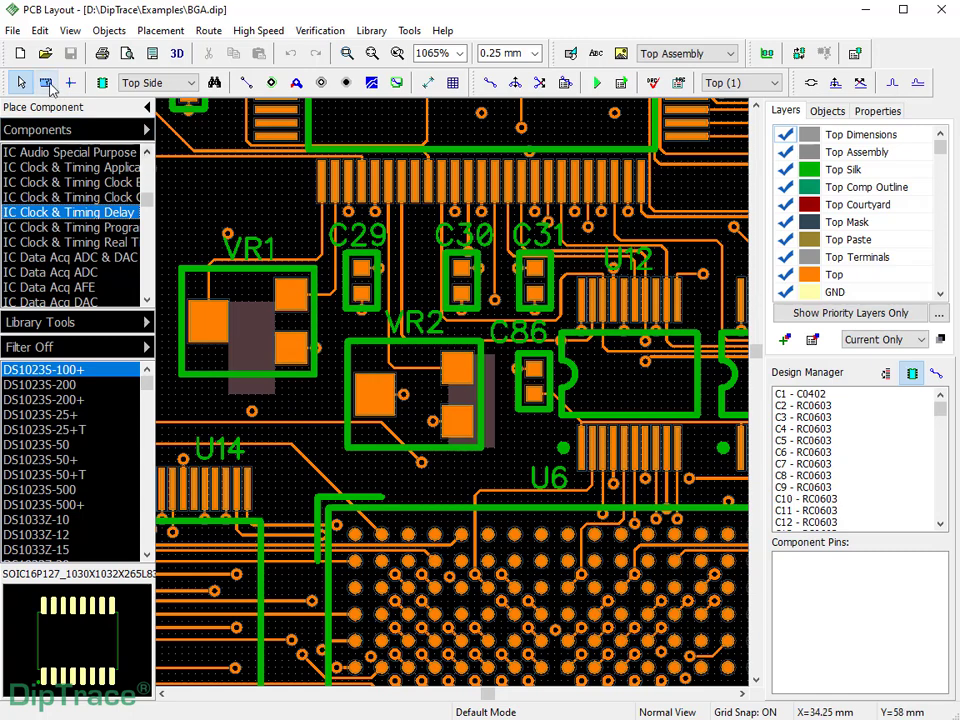
- Open the Gerber RS-274X export settings and review the Top Mask layer objects
{"action": "left_click", "coordinate": [14, 31]}
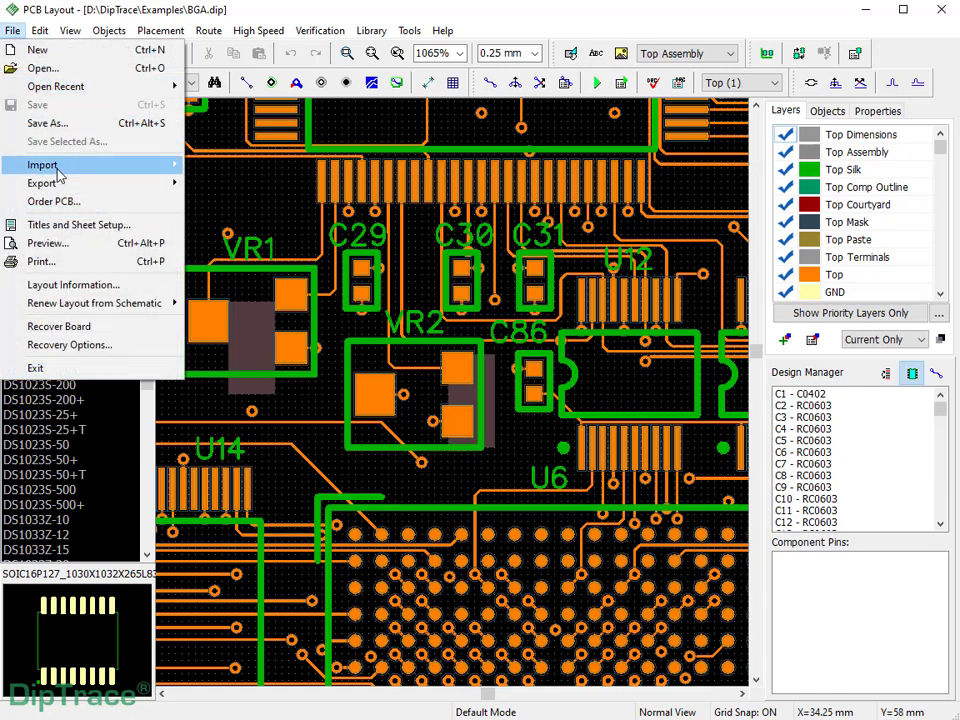
{"action": "mouse_move", "coordinate": [64, 187]}
{"action": "left_click", "coordinate": [226, 219]}
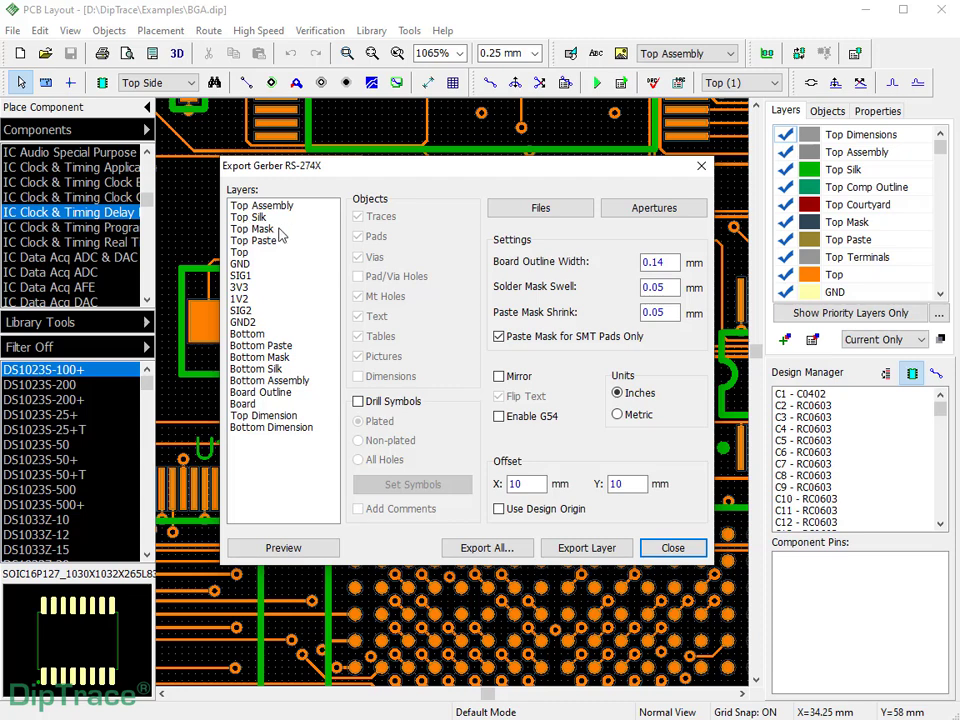
{"action": "left_click", "coordinate": [280, 229]}
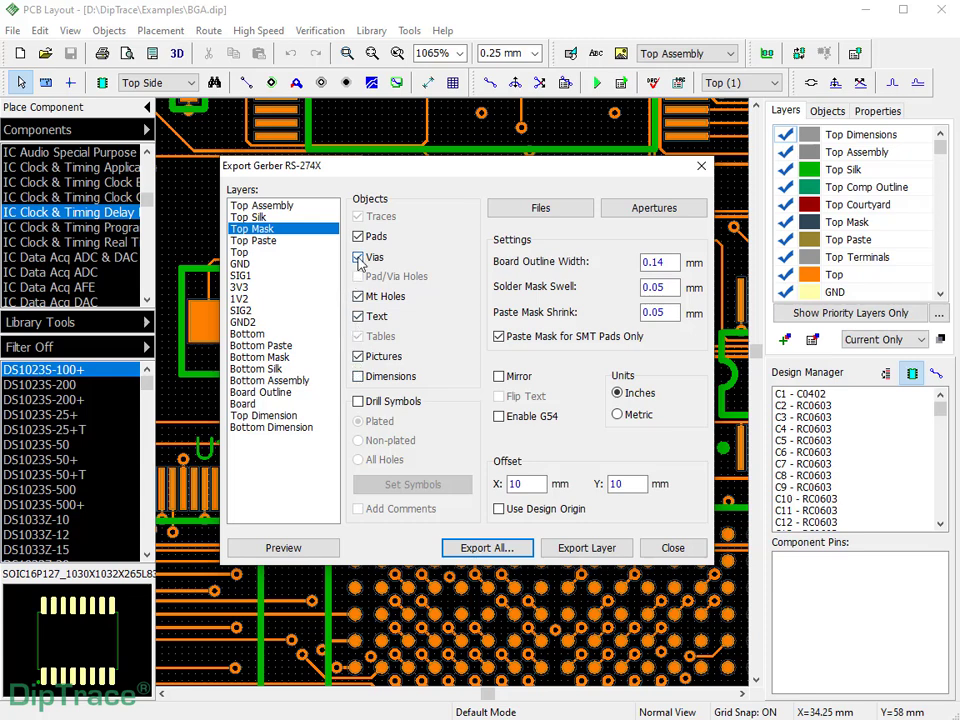
- Include vias on the Top layer and preview its Gerber output
{"action": "left_click", "coordinate": [268, 243]}
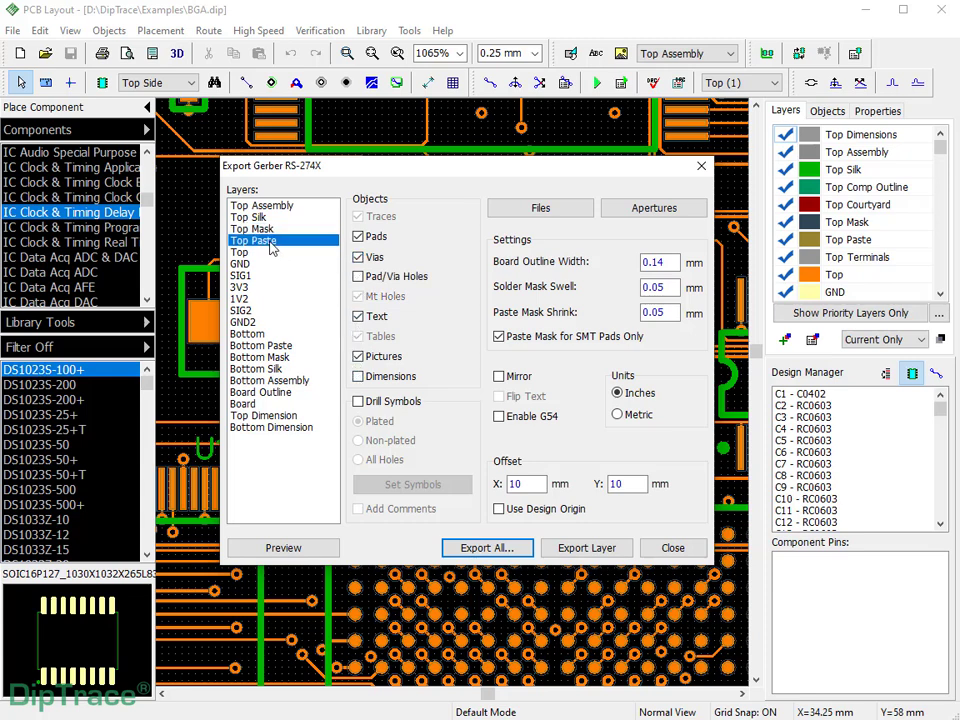
{"action": "left_click", "coordinate": [359, 258]}
{"action": "left_click", "coordinate": [252, 253]}
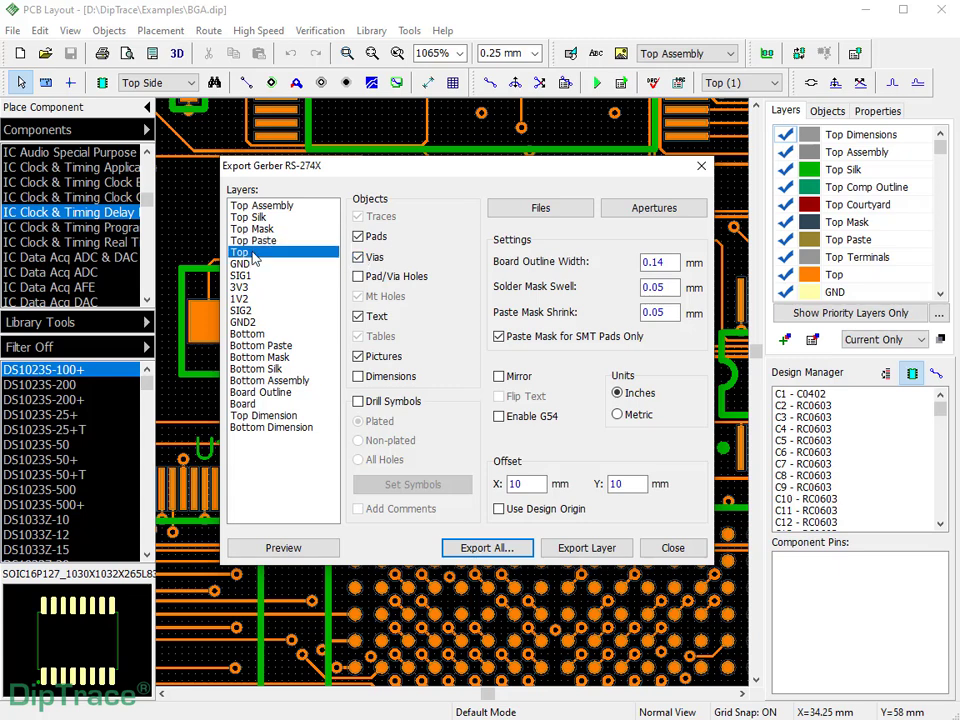
{"action": "left_click", "coordinate": [276, 546]}
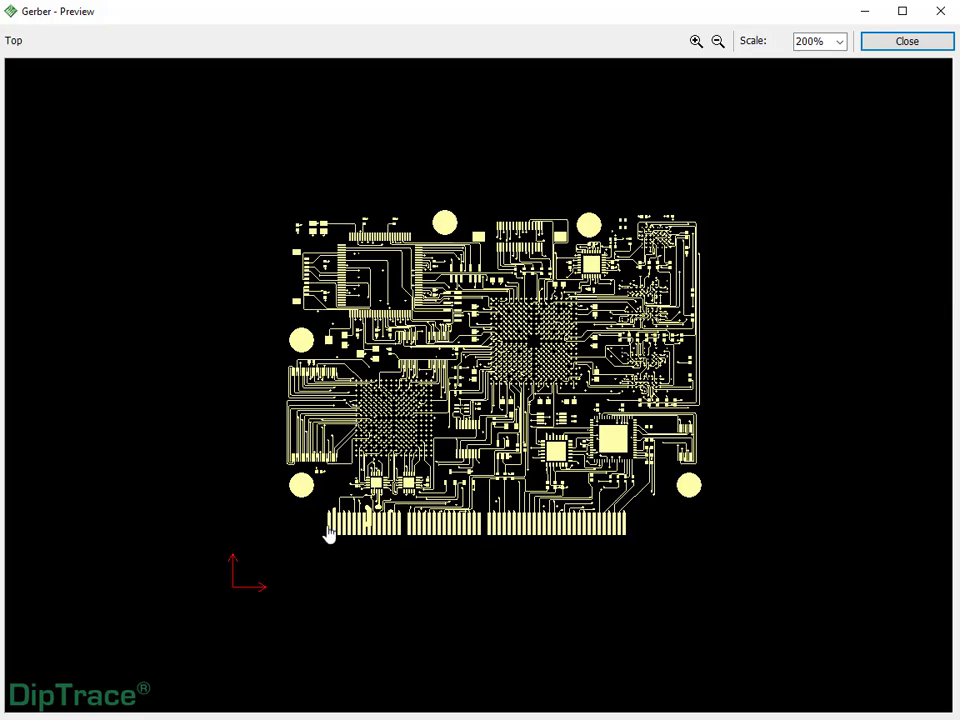
- Zoom in and pan the Top layer Gerber preview to inspect the BGA routing detail
{"action": "scroll", "coordinate": [497, 398], "scroll_direction": "up", "scroll_amount": 8}
{"action": "mouse_move", "coordinate": [497, 396]}
{"action": "left_mouse_down"}
{"action": "mouse_move", "coordinate": [353, 397]}
{"action": "mouse_move", "coordinate": [443, 372]}
{"action": "mouse_move", "coordinate": [448, 300]}
{"action": "mouse_move", "coordinate": [480, 397]}
{"action": "left_mouse_up"}
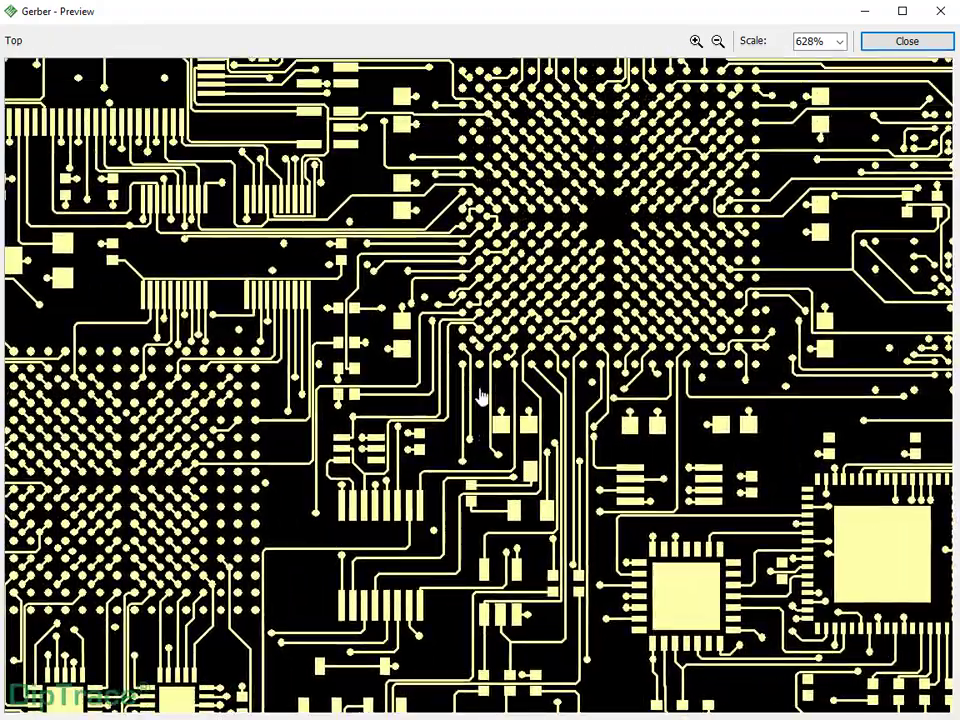
- Enable plated-hole drill symbols and review the Cross, X, Y and T assignments
{"action": "key", "text": "Escape"}
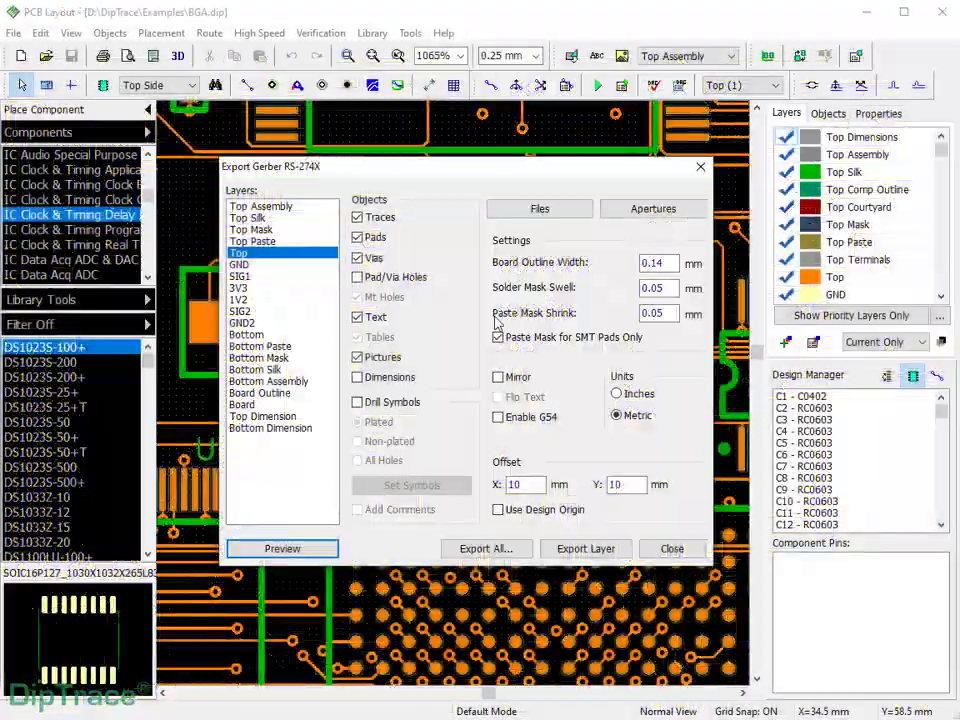
{"action": "left_click", "coordinate": [358, 403]}
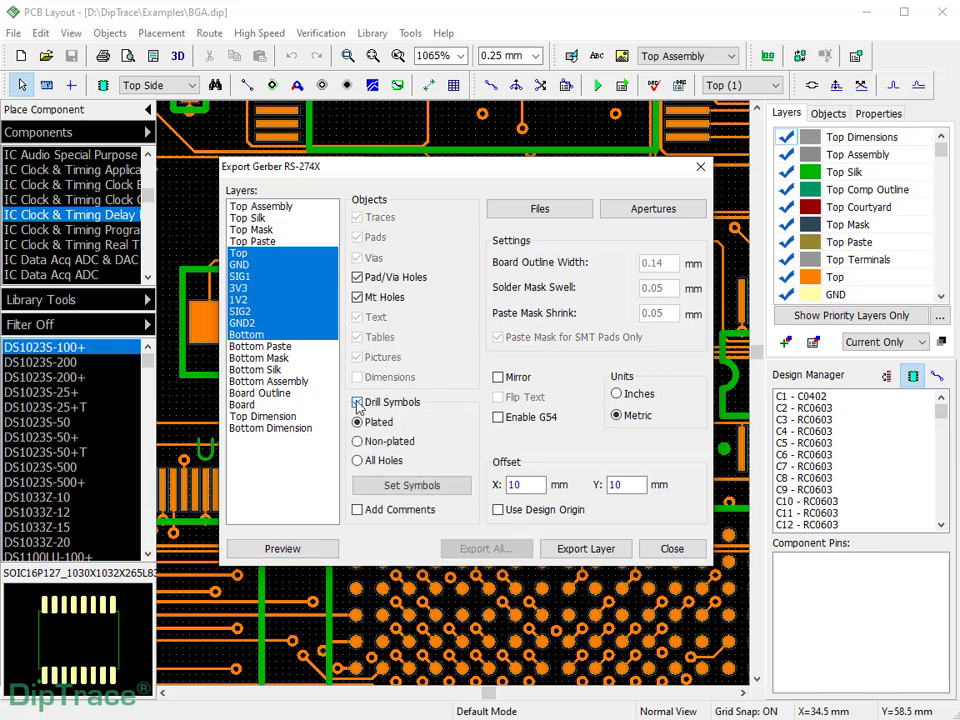
{"action": "left_click", "coordinate": [411, 486]}
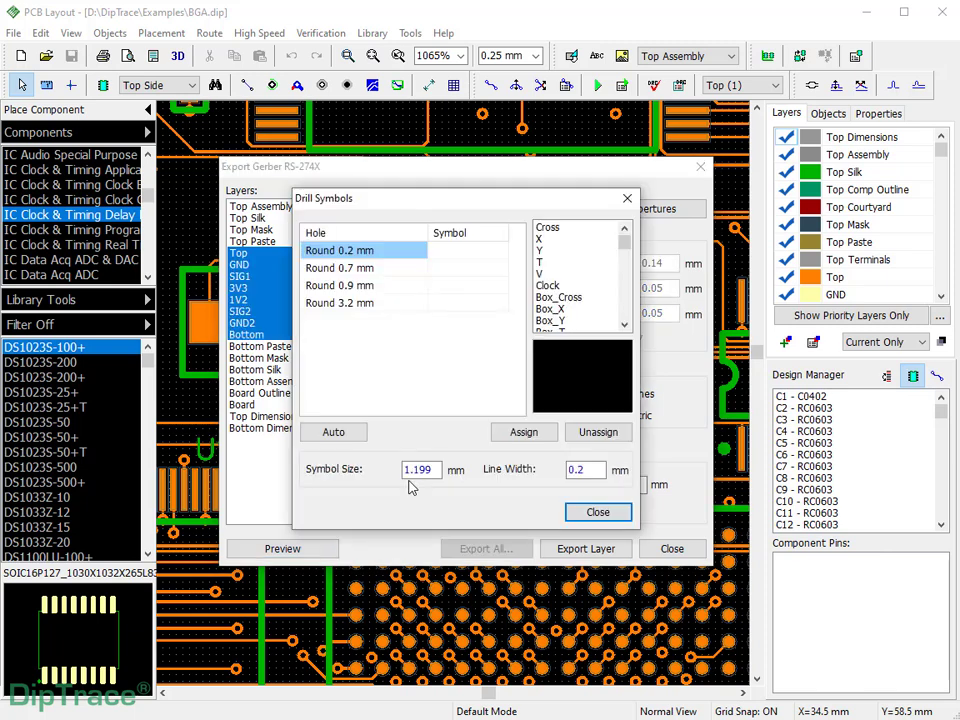
{"action": "left_click", "coordinate": [583, 513]}
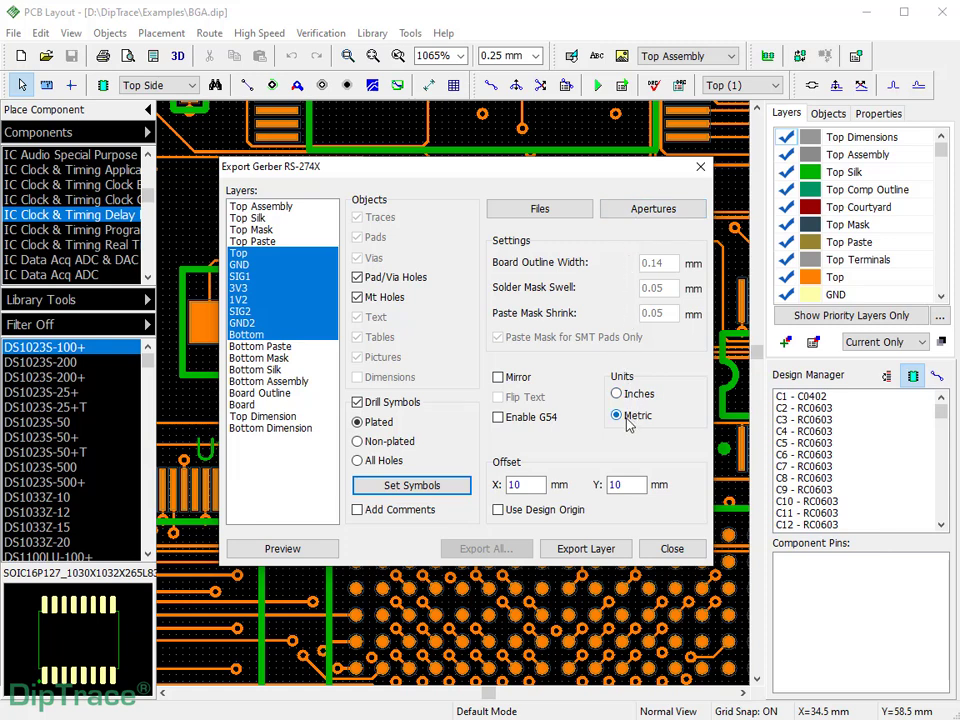
- Exclude Top and Bottom Dimension from Export All and use separate ZIP folders
{"action": "left_click", "coordinate": [541, 210]}
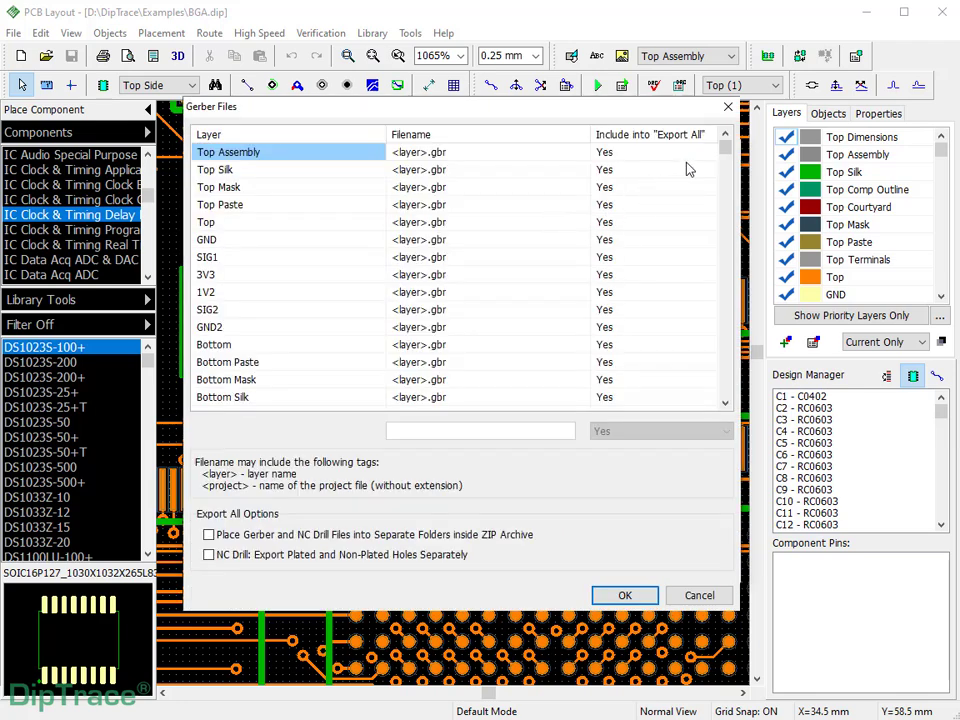
{"action": "left_click_drag", "start_coordinate": [722, 180], "coordinate": [712, 400]}
{"action": "left_click", "coordinate": [636, 292]}
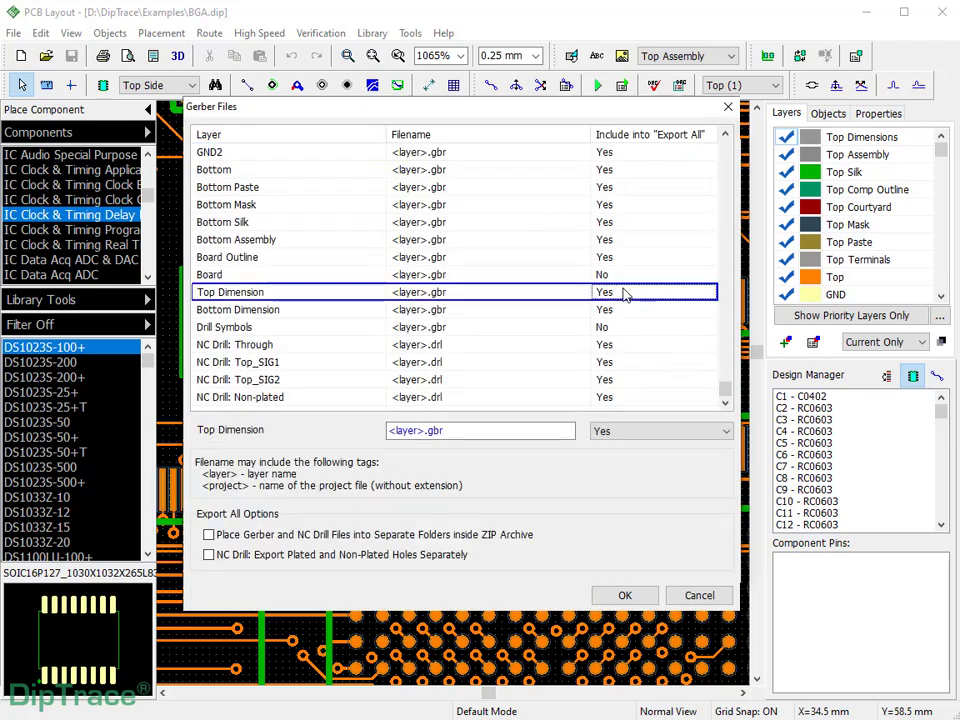
{"action": "left_click", "coordinate": [717, 432]}
{"action": "left_click", "coordinate": [700, 456]}
{"action": "left_click", "coordinate": [647, 310]}
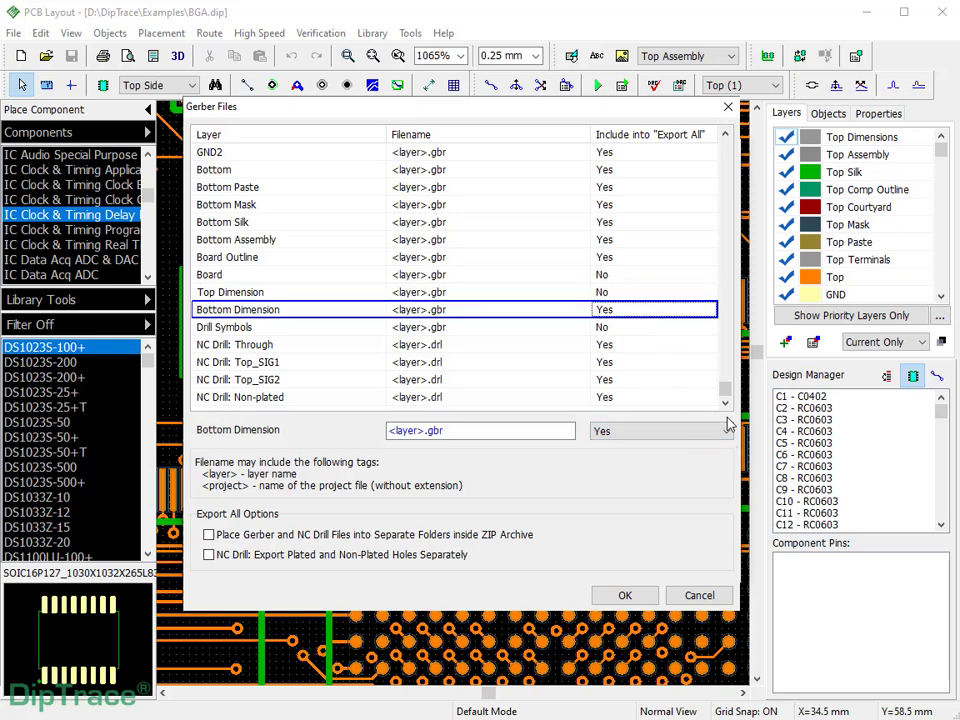
{"action": "left_click", "coordinate": [725, 432]}
{"action": "left_click", "coordinate": [643, 458]}
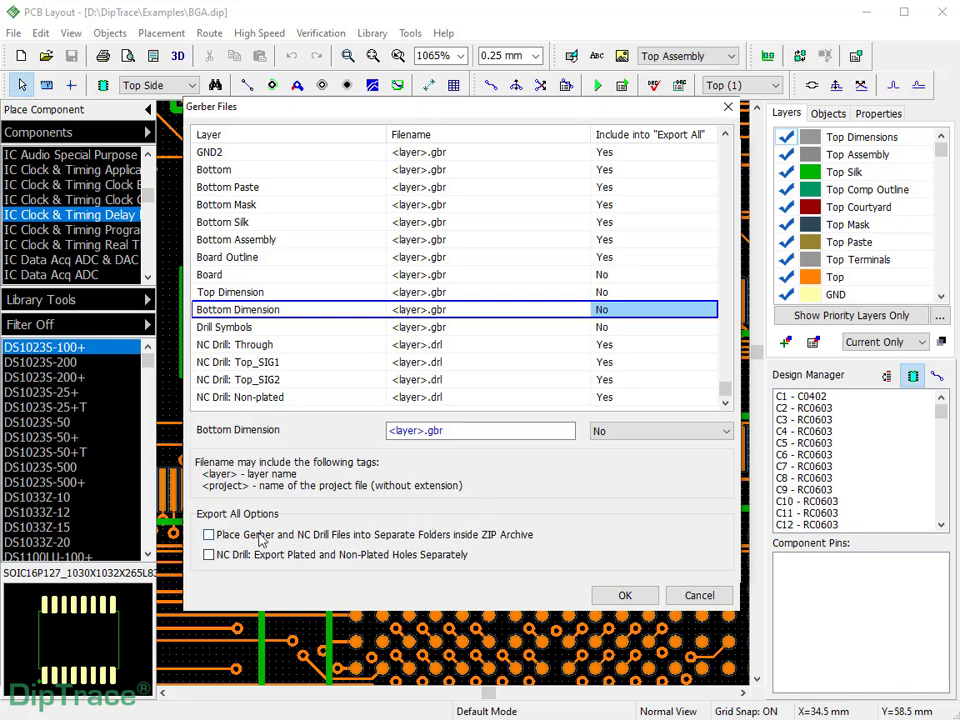
{"action": "left_click", "coordinate": [208, 534]}
{"action": "left_click", "coordinate": [620, 594]}
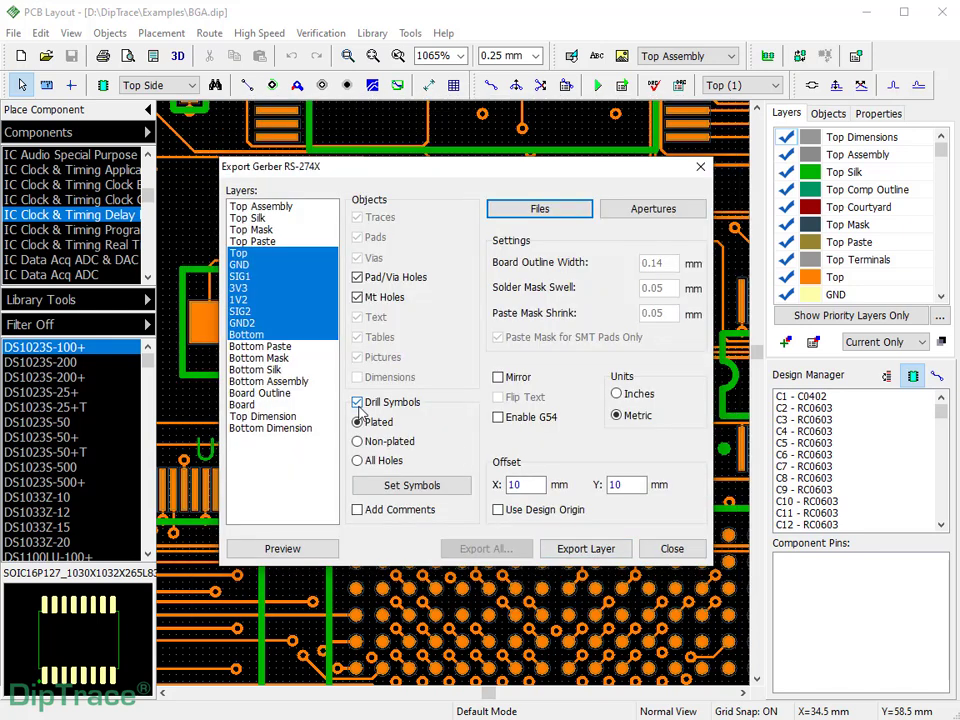
- Export a Gerber plus NC drill ZIP named BGA_gerber.zip with Top selected
{"action": "left_click", "coordinate": [262, 253]}
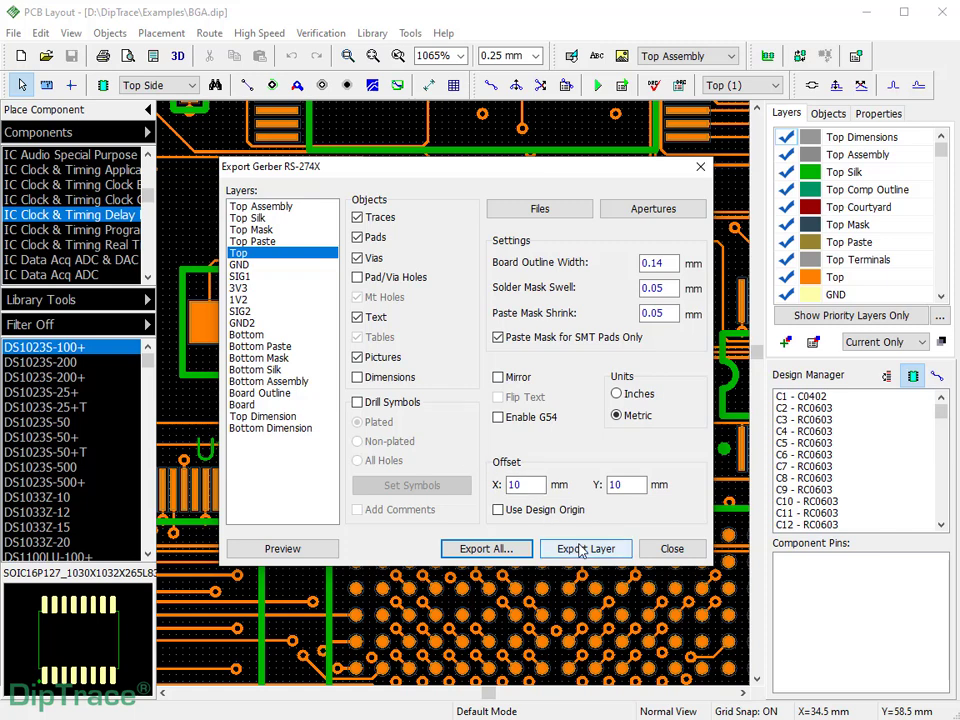
{"action": "left_click", "coordinate": [458, 549]}
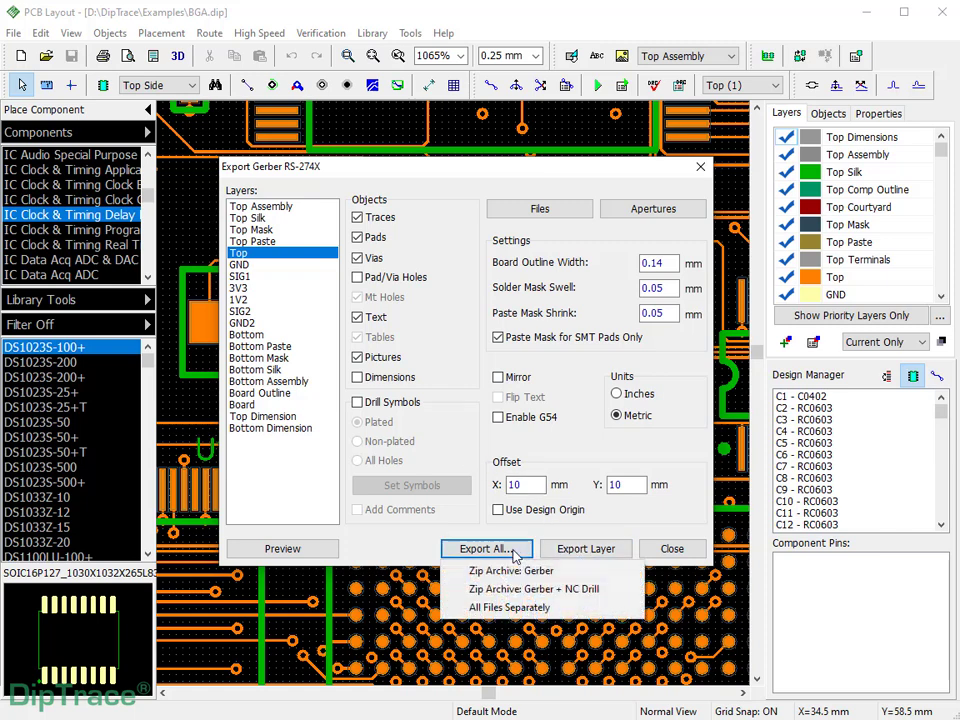
{"action": "left_click", "coordinate": [612, 596]}
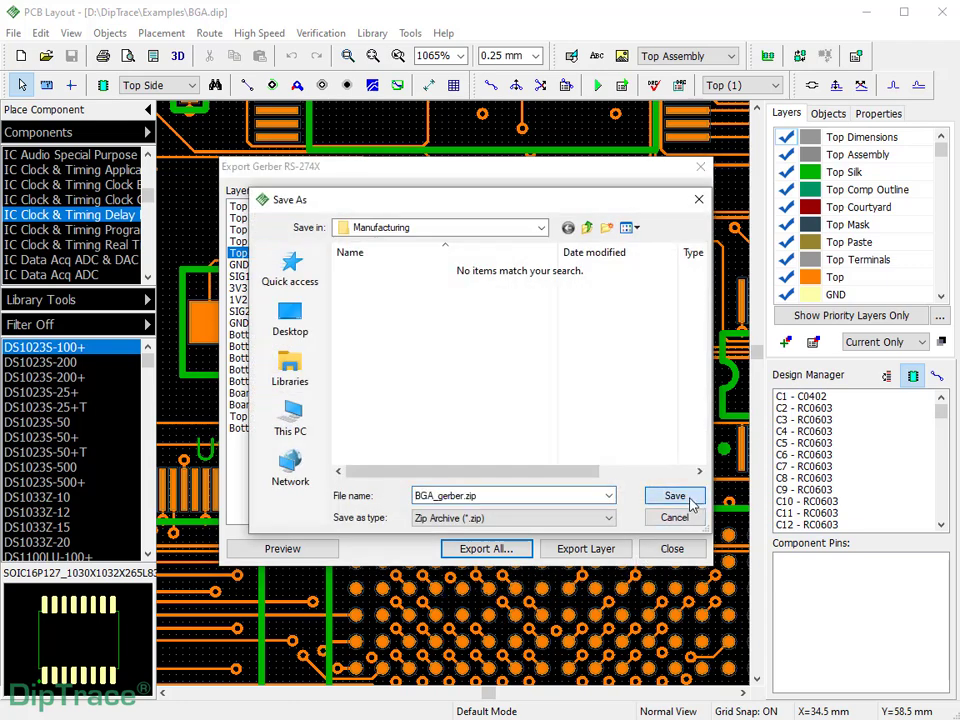
{"action": "left_click", "coordinate": [688, 500]}
{"action": "left_click", "coordinate": [672, 548]}
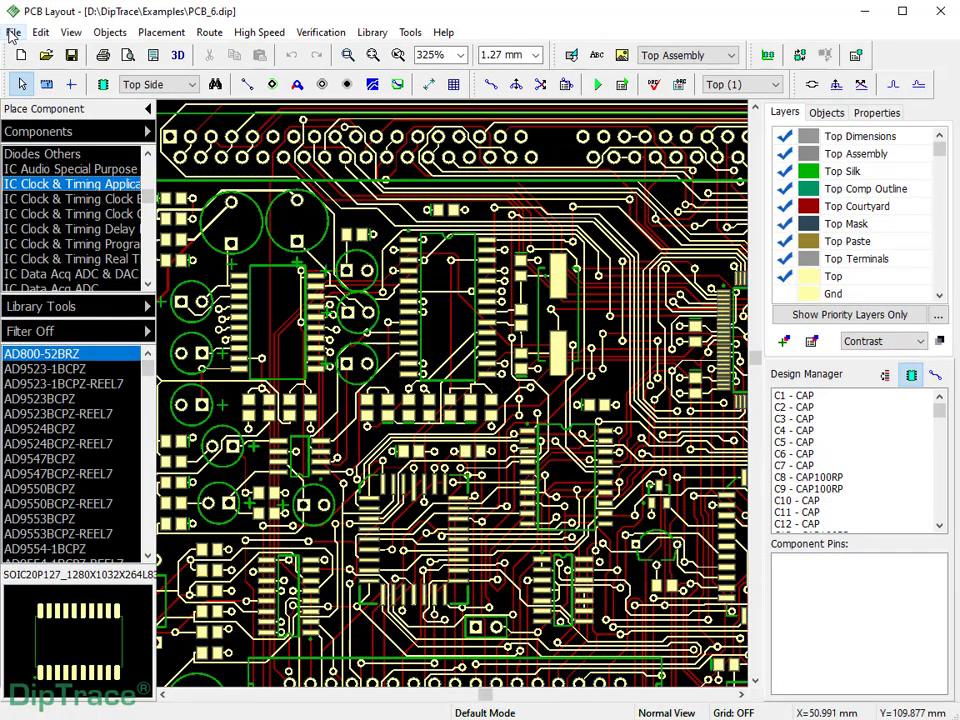
- Open the Gerber X2 export settings for the PCB_6 board
{"action": "left_click", "coordinate": [12, 32]}
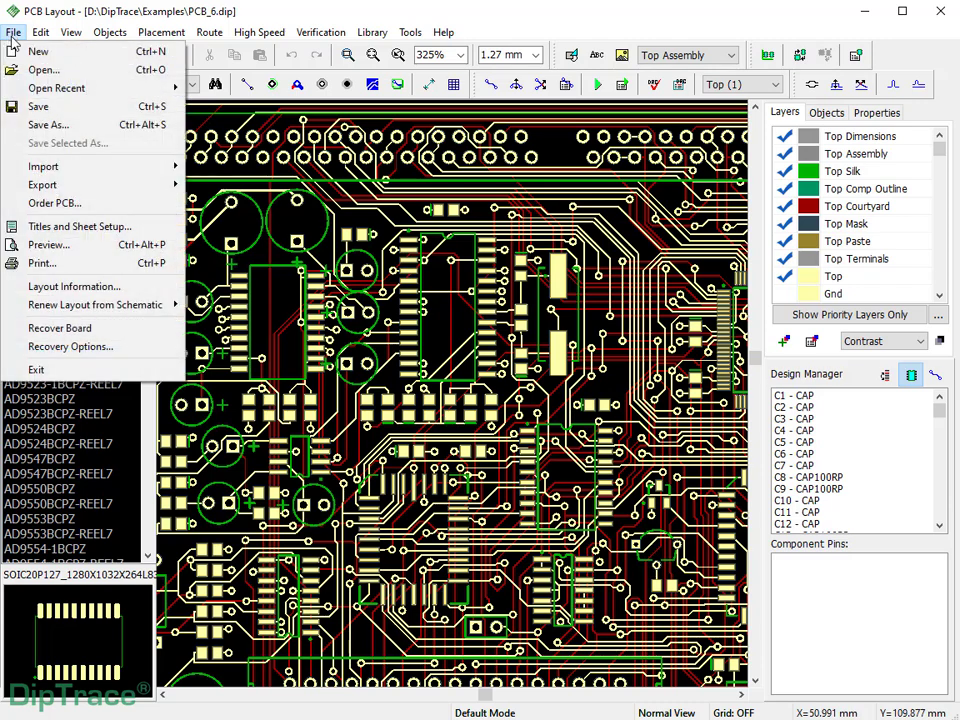
{"action": "mouse_move", "coordinate": [40, 184]}
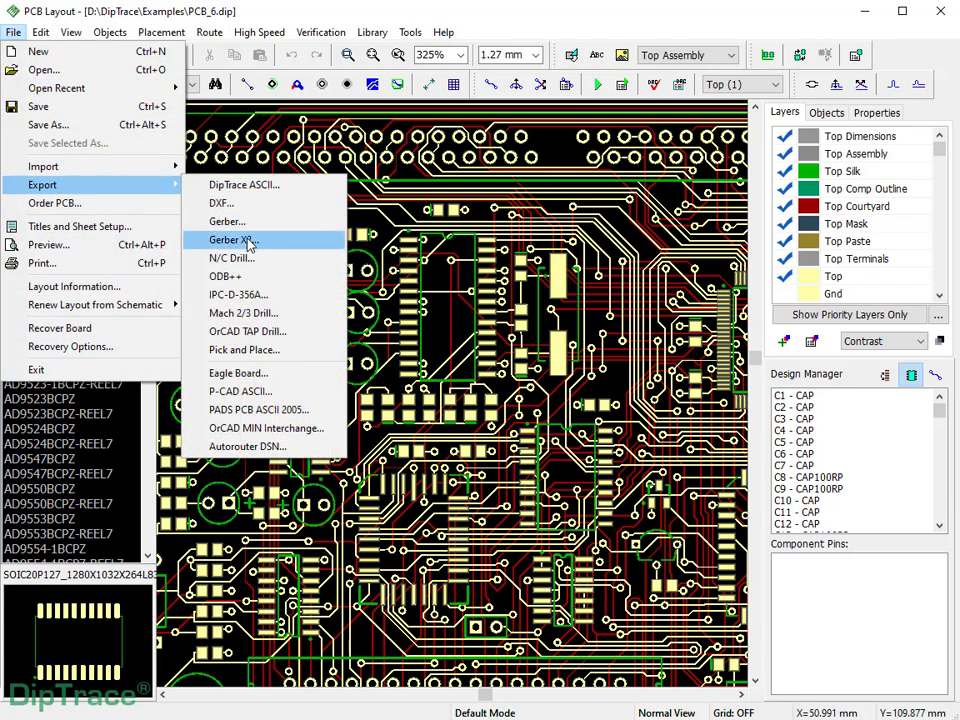
{"action": "left_click", "coordinate": [248, 241]}
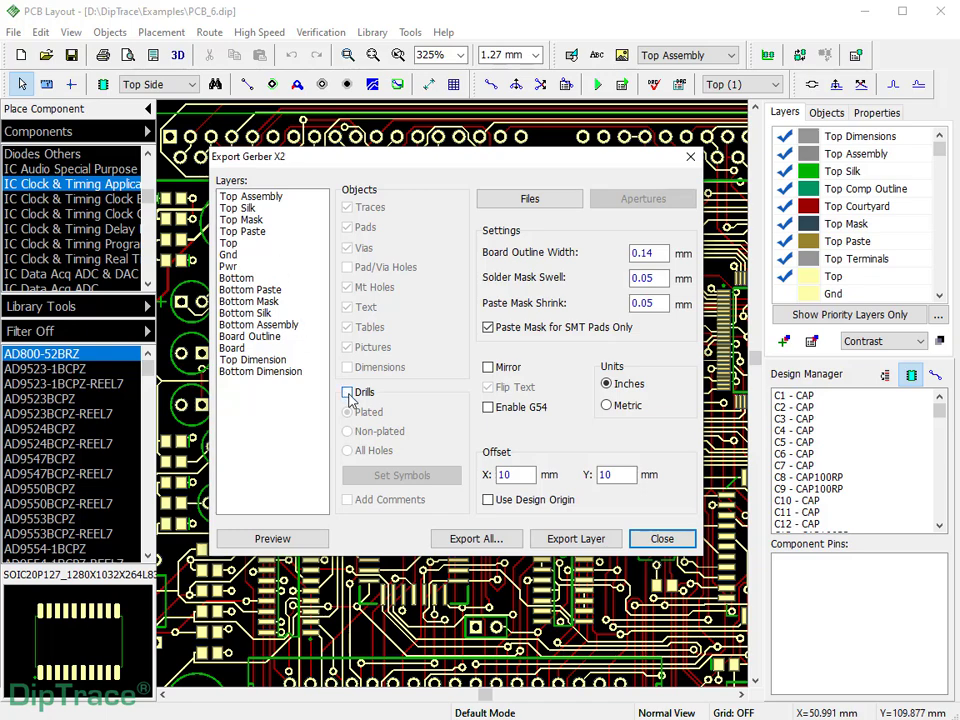
- Display the 1 - Top.gbr, TopMask.gbr and TopSilk.gbr layers and zoom into the board
{"action": "left_click", "coordinate": [458, 538]}
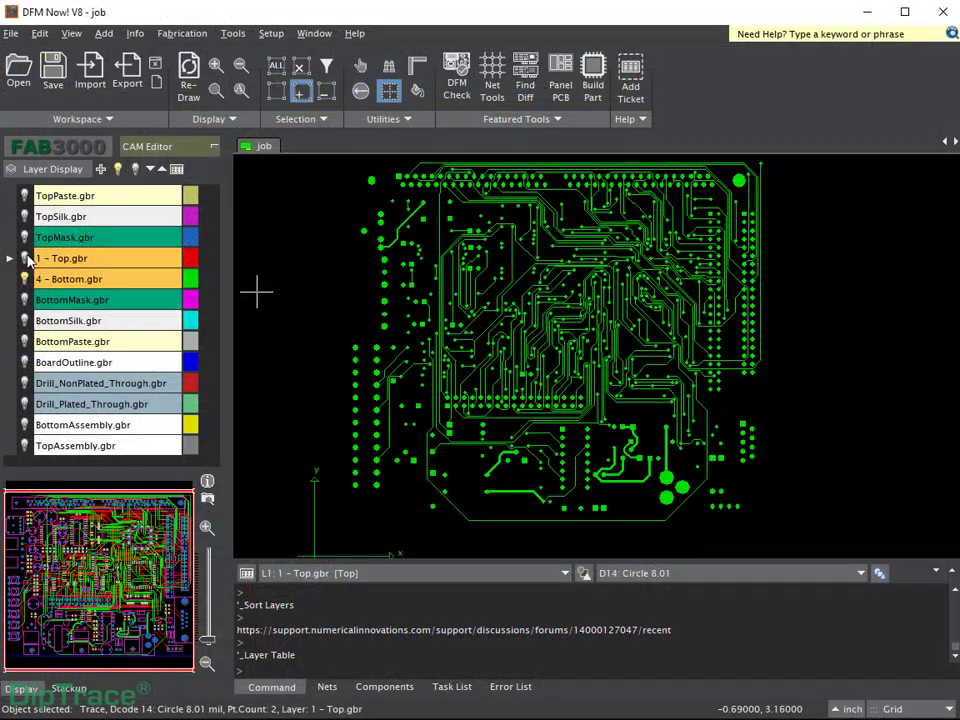
{"action": "left_click", "coordinate": [24, 258]}
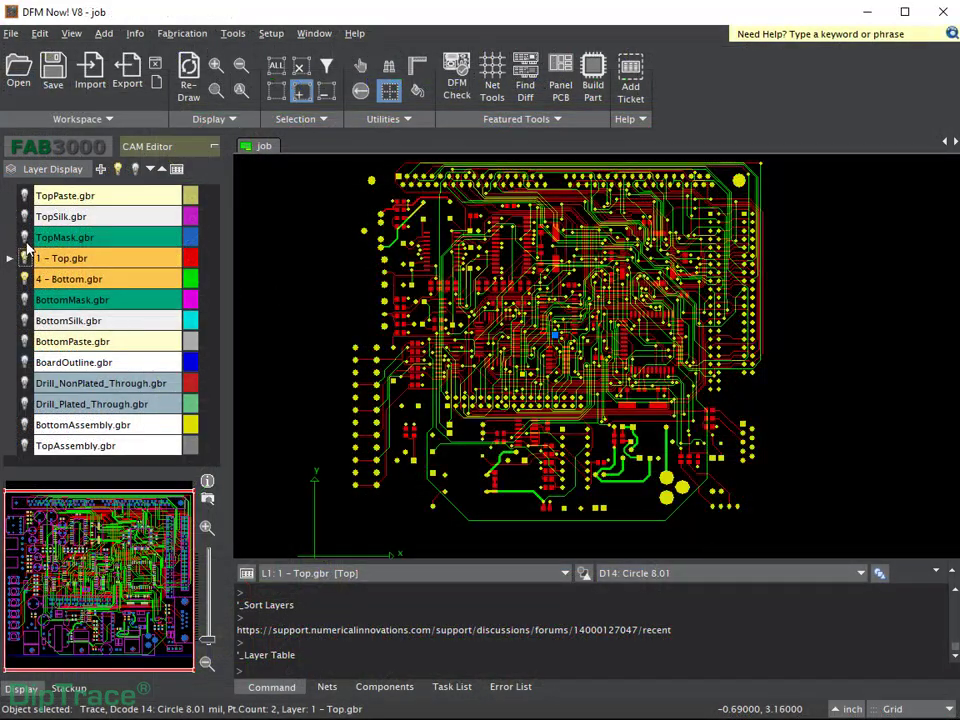
{"action": "left_click", "coordinate": [24, 237]}
{"action": "left_click", "coordinate": [24, 216]}
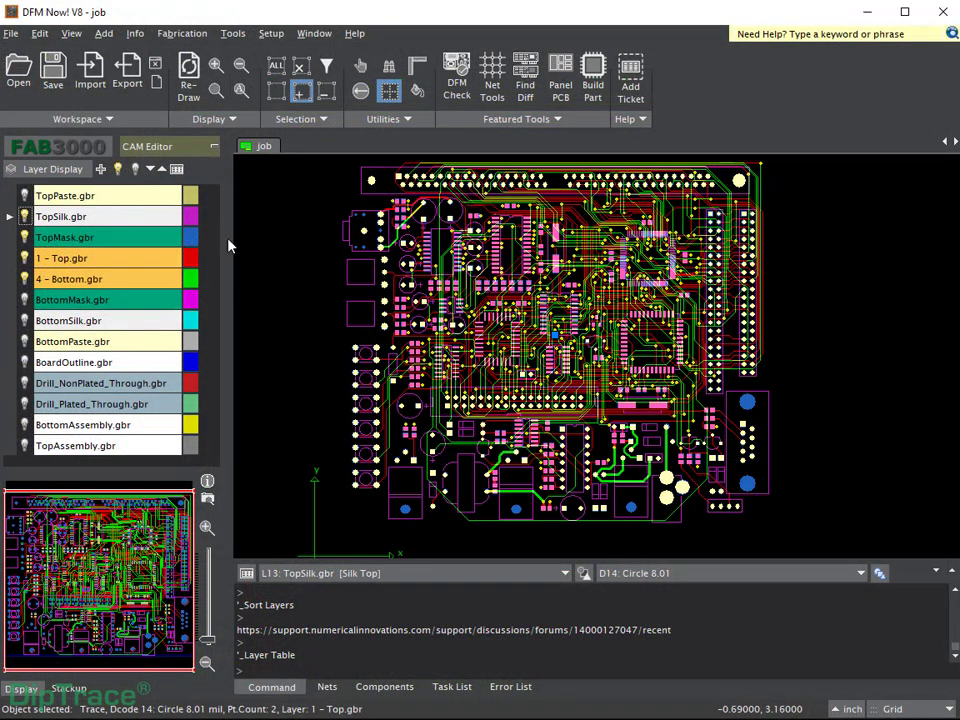
{"action": "scroll", "coordinate": [572, 345], "scroll_direction": "up", "scroll_amount": 3}
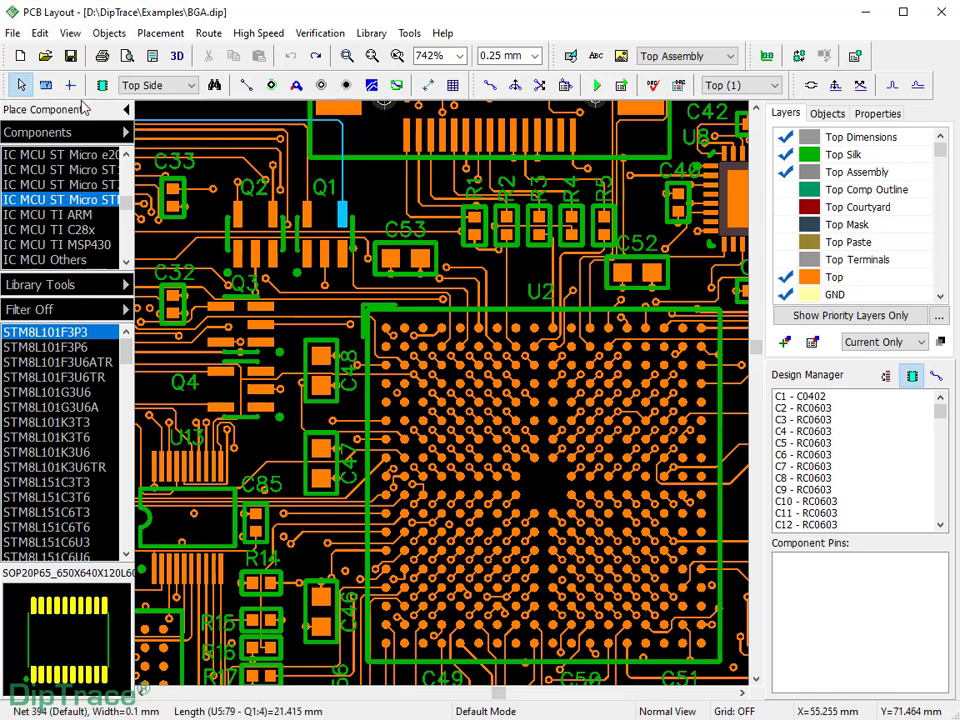
- Open the NC drill export and auto-assign tools T01–T04 to the four hole sizes
{"action": "left_click", "coordinate": [14, 36]}
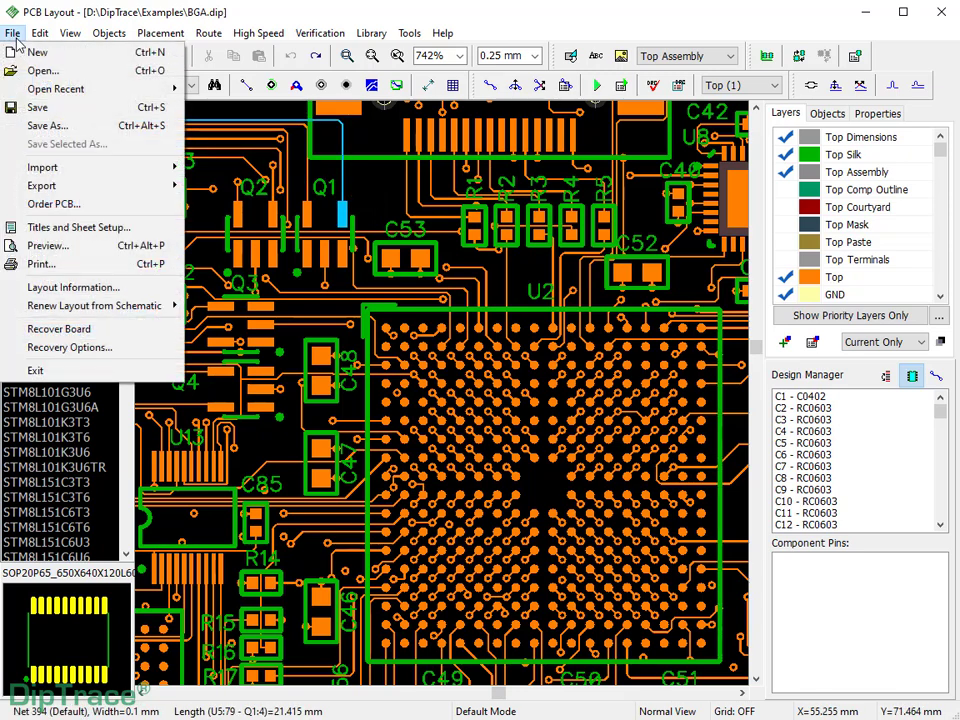
{"action": "mouse_move", "coordinate": [120, 186]}
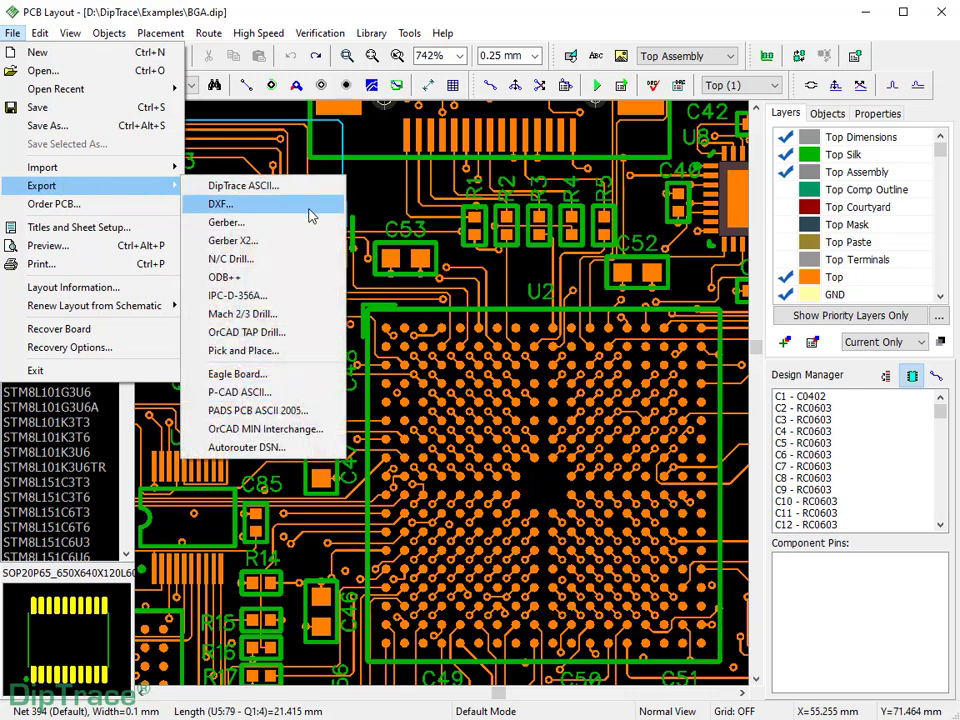
{"action": "left_click", "coordinate": [330, 258]}
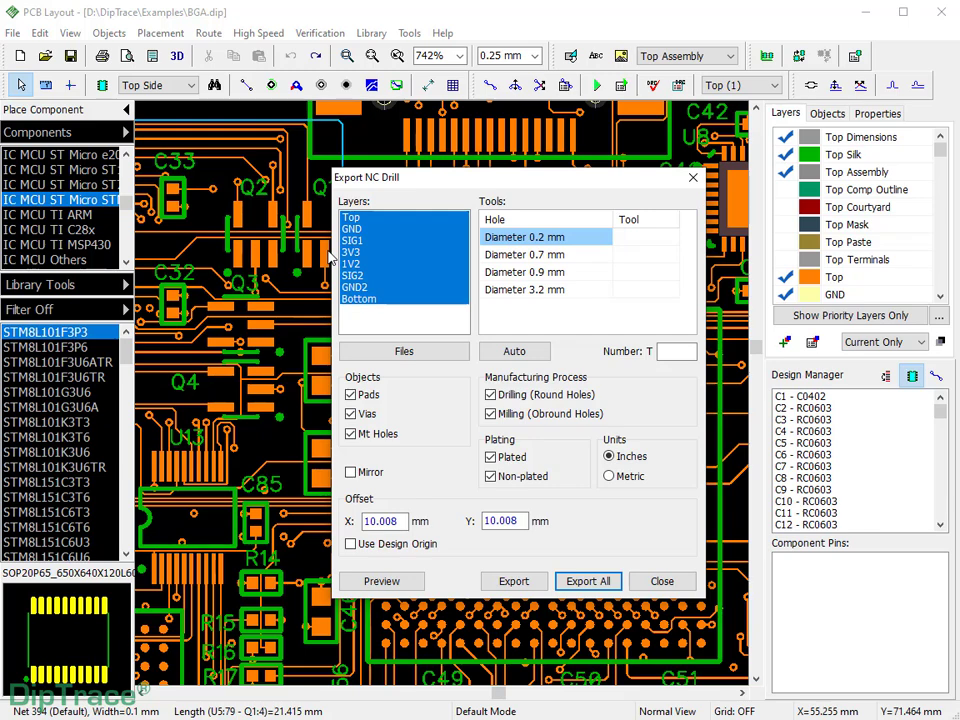
{"action": "left_click", "coordinate": [510, 353]}
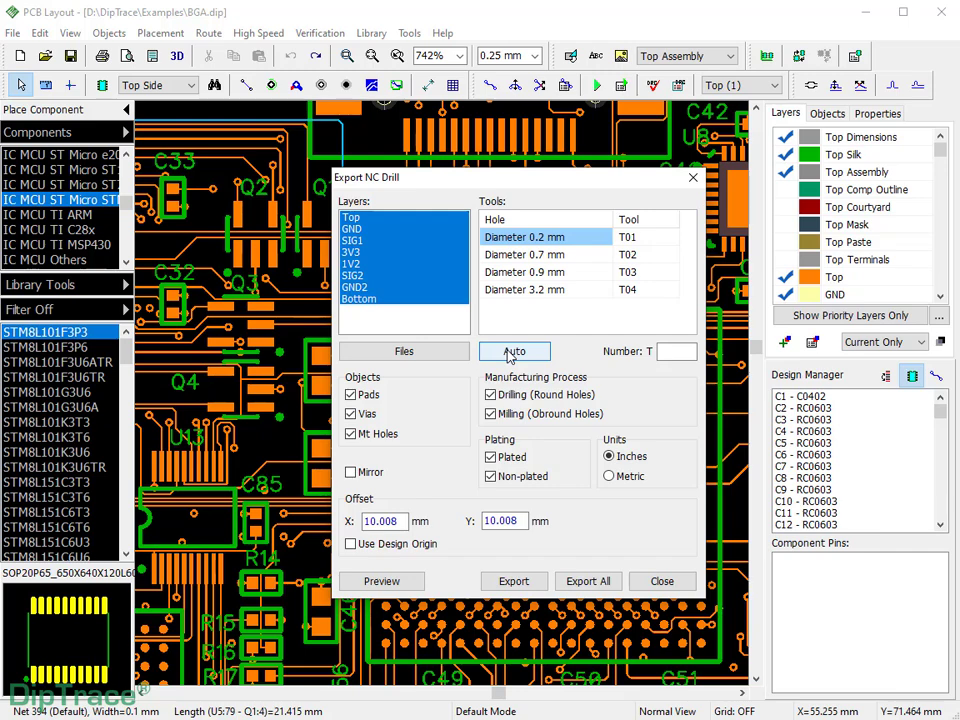
- Save Plated_Through.drl, 1-6 (Top-SIG2).drl and 1-3 (Top-SIG1).drl to the Drills folder
{"action": "left_click_drag", "start_coordinate": [360, 241], "coordinate": [367, 266]}
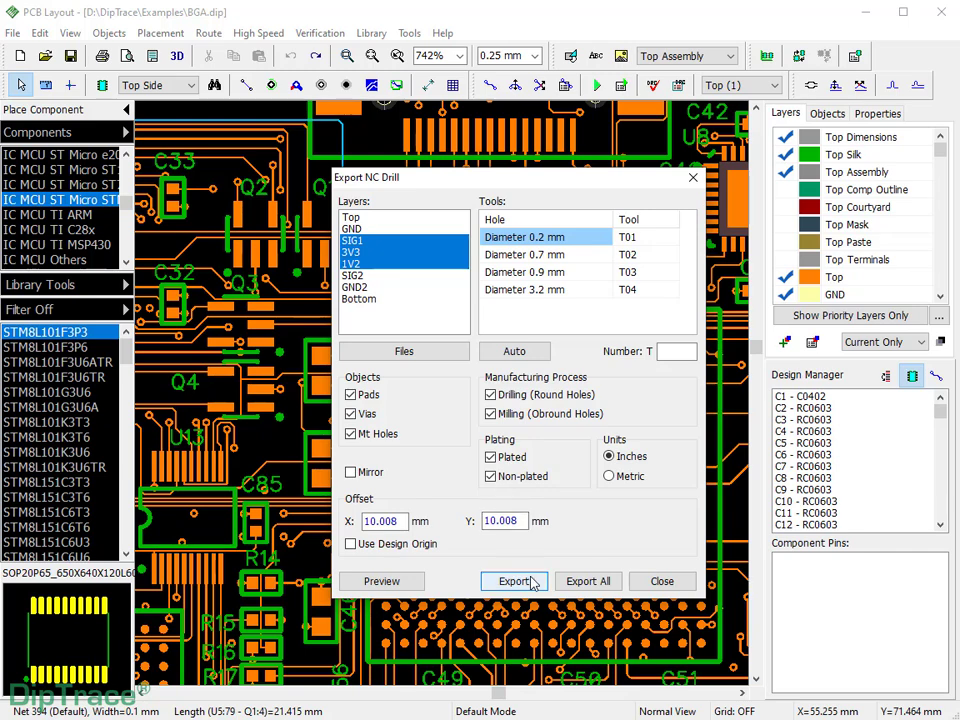
{"action": "left_click", "coordinate": [588, 581]}
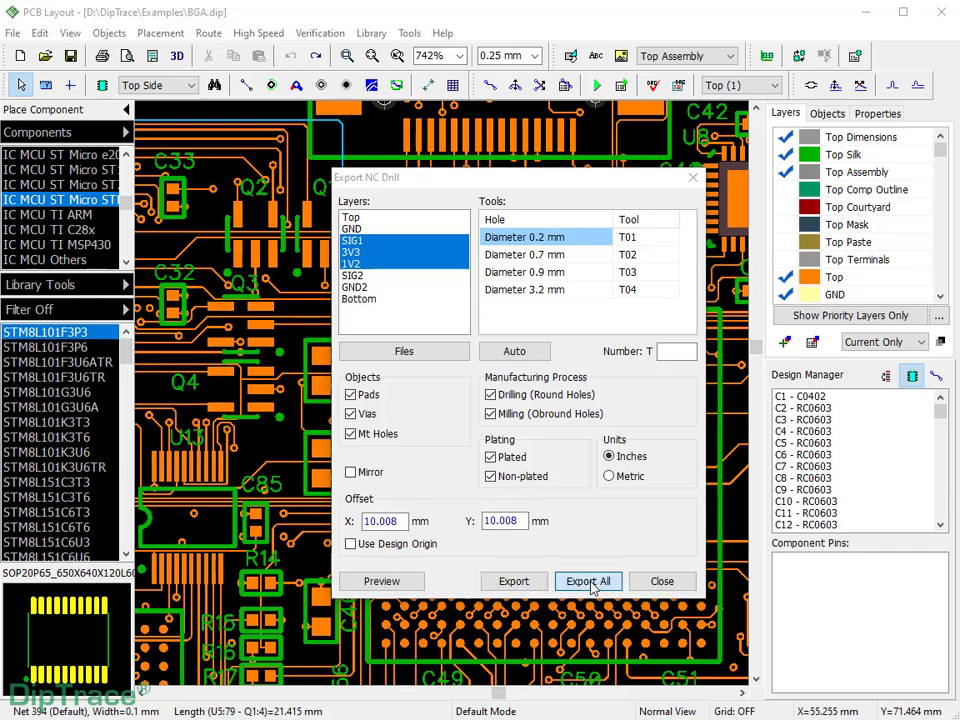
{"action": "left_click", "coordinate": [665, 496]}
{"action": "left_click", "coordinate": [670, 495]}
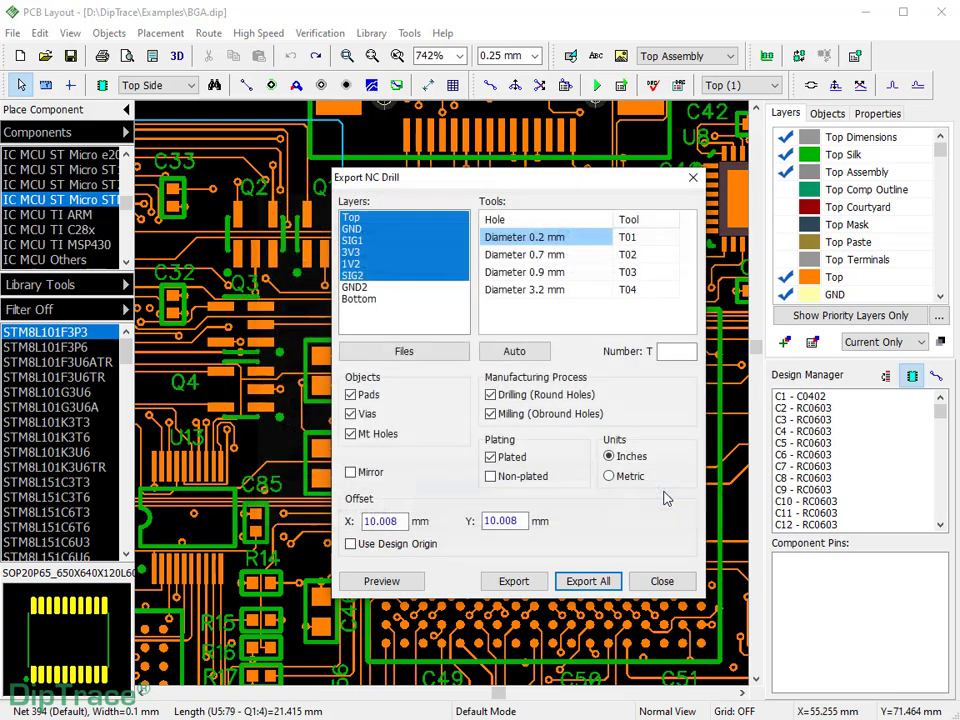
{"action": "left_click", "coordinate": [670, 495]}
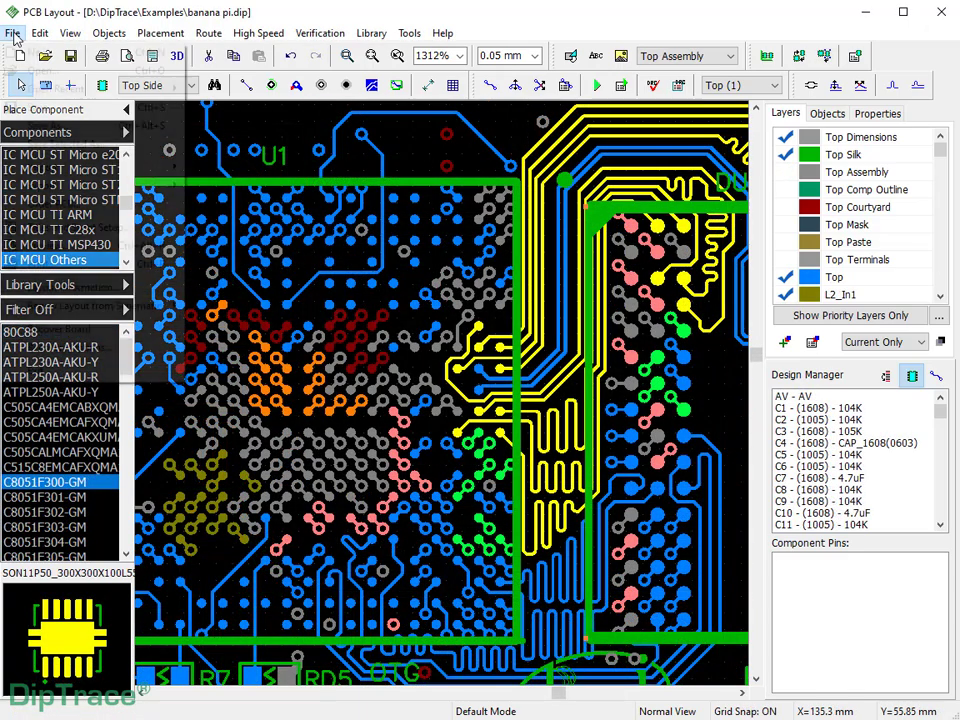
- Open the ODB++ export settings and toggle plotting of Top Assembly and Top Paste
{"action": "left_click", "coordinate": [13, 33]}
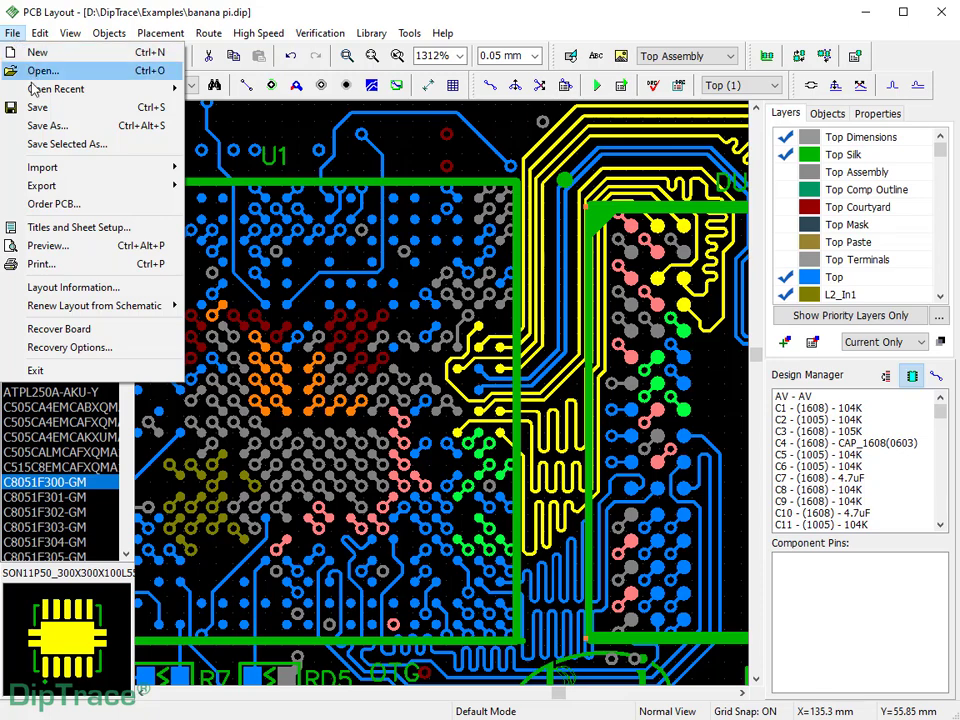
{"action": "mouse_move", "coordinate": [53, 188]}
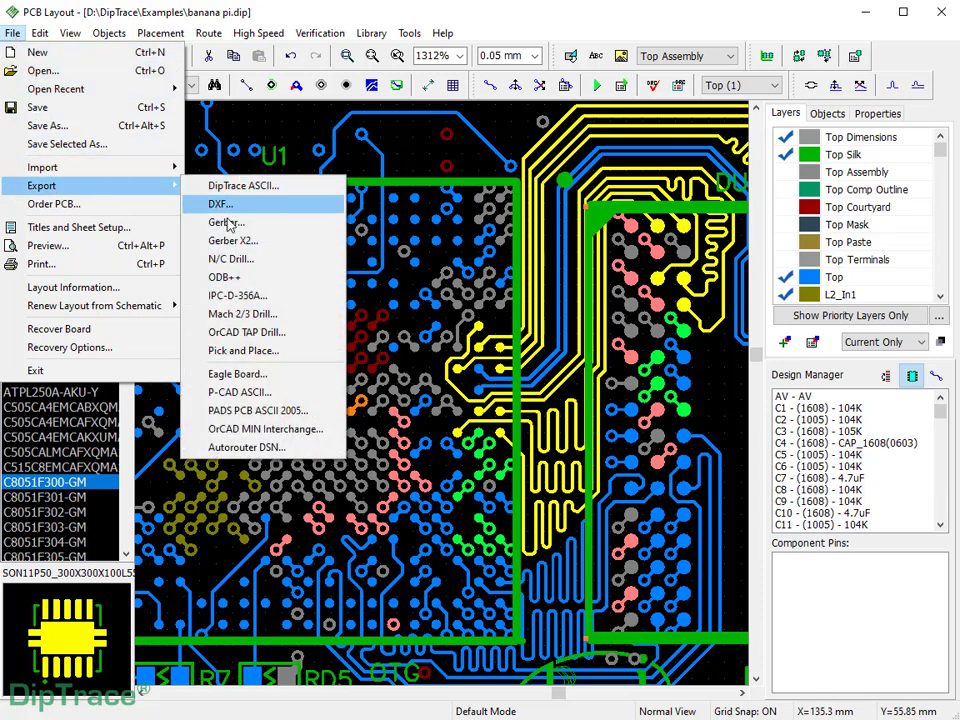
{"action": "left_click", "coordinate": [238, 278]}
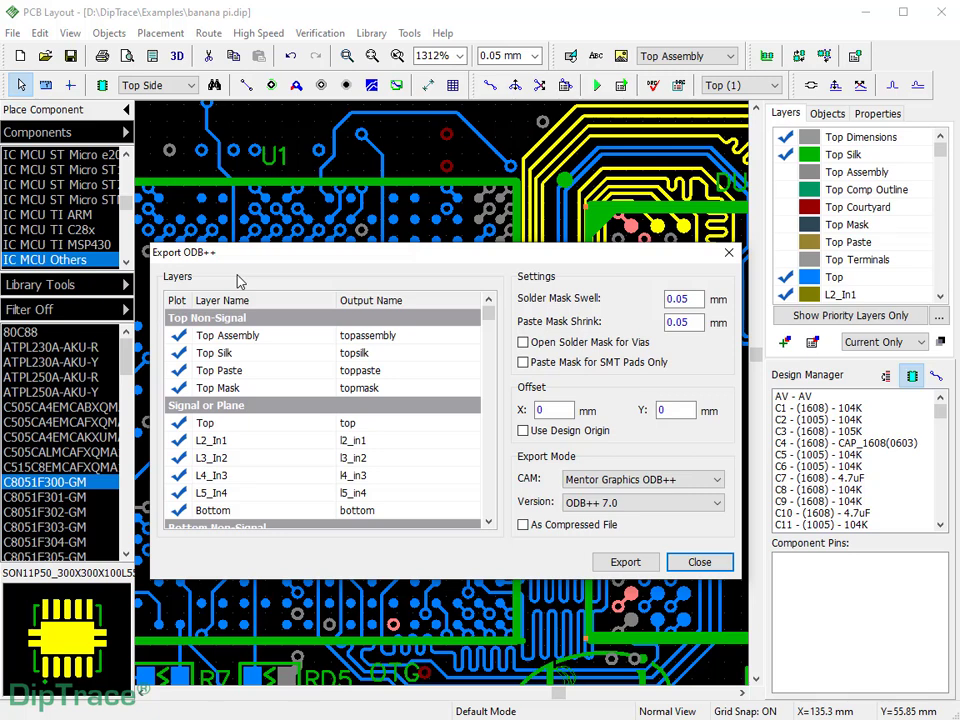
{"action": "left_click", "coordinate": [180, 338]}
{"action": "left_click", "coordinate": [181, 371]}
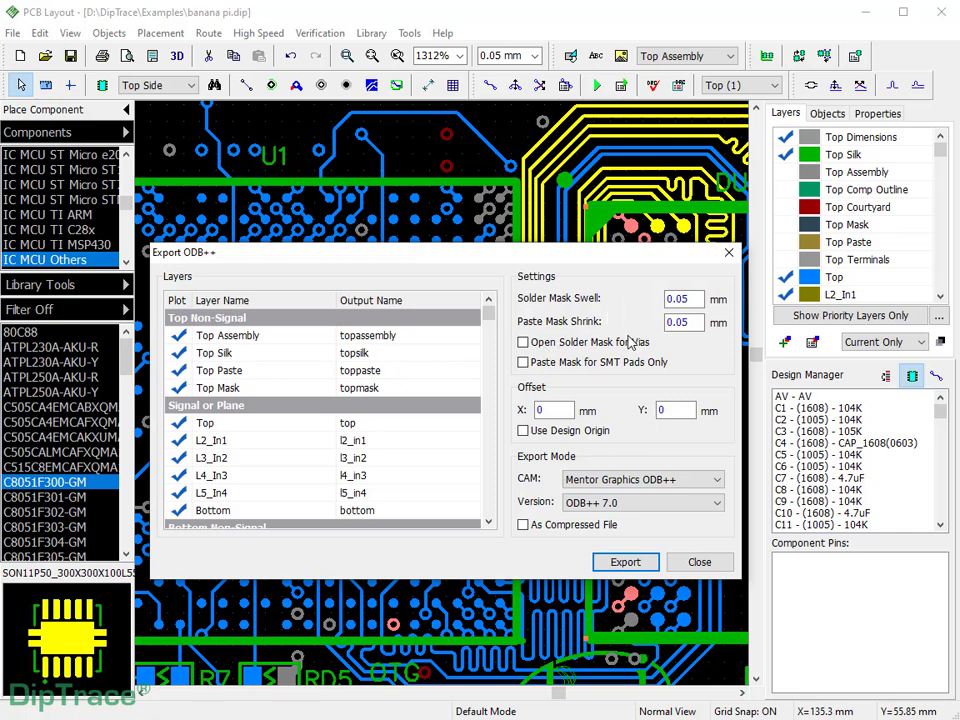
- Set the ODB++ CAM target to CAM350 v10 as a compressed file
{"action": "left_click", "coordinate": [718, 482]}
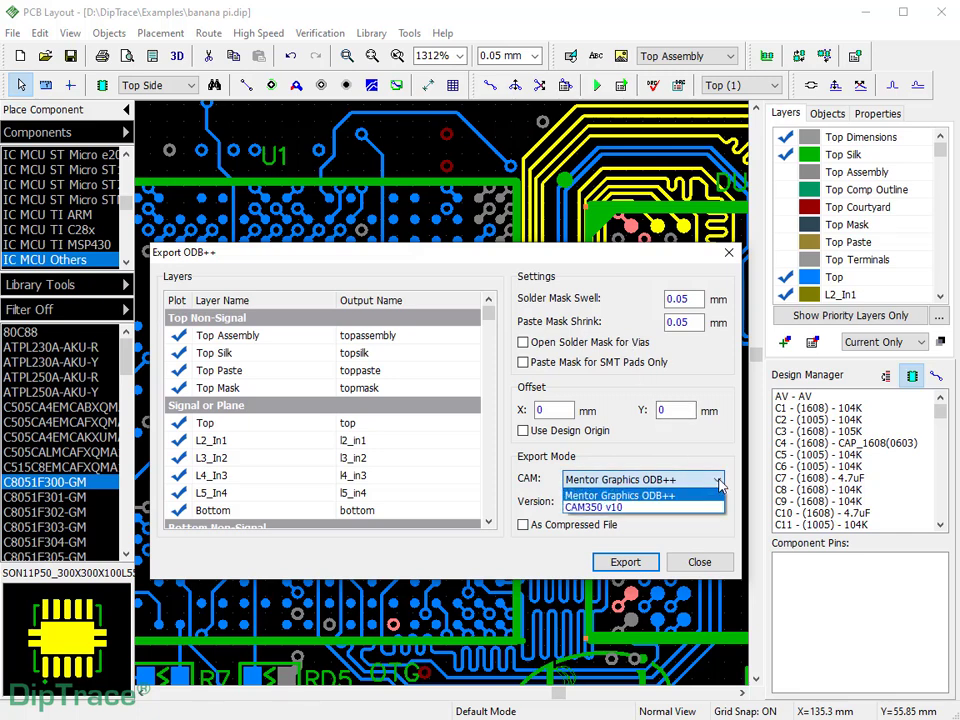
{"action": "left_click", "coordinate": [716, 507]}
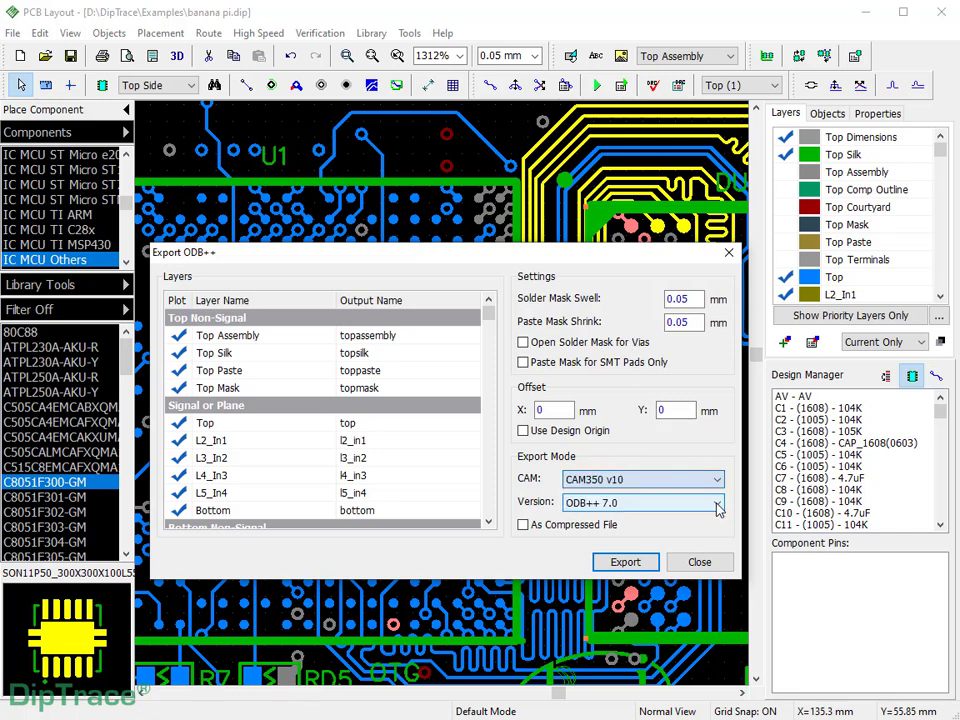
{"action": "left_click", "coordinate": [530, 527]}
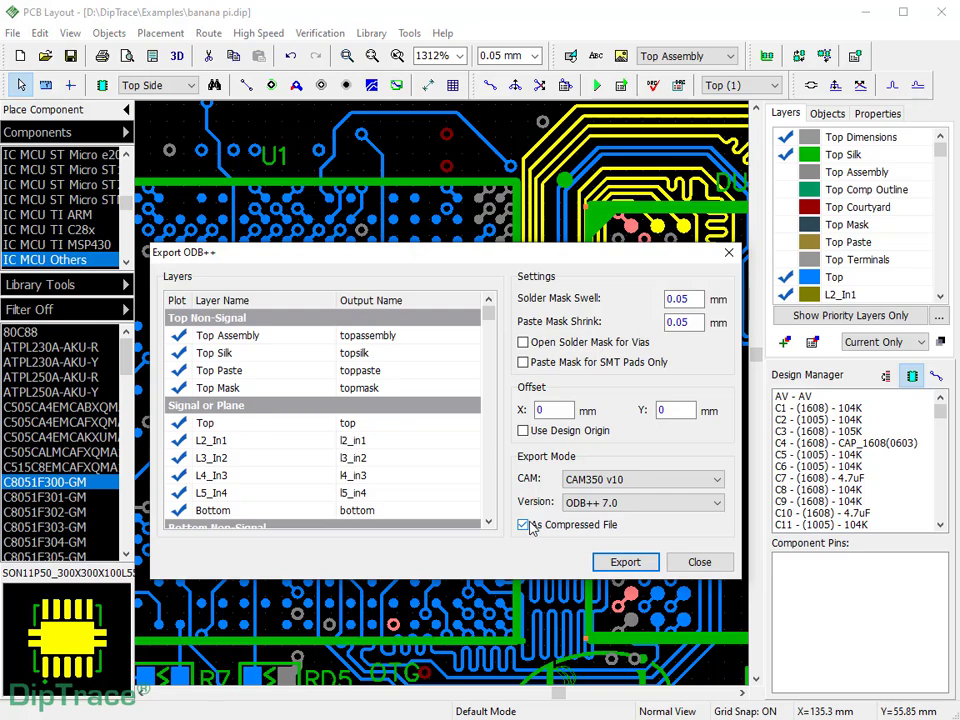